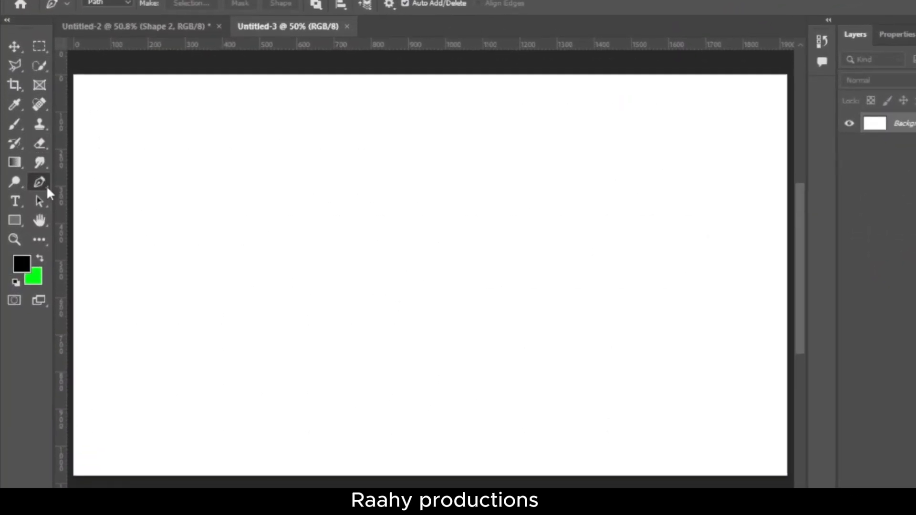
Activate the Pen tool in Shape mode with no fill
right_click(40, 190)
click(95, 191)
click(108, 27)
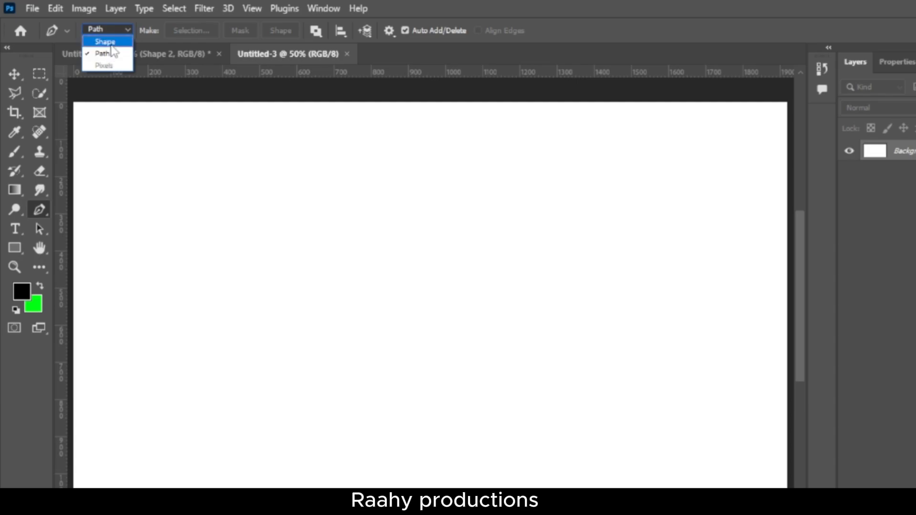
click(104, 40)
click(166, 30)
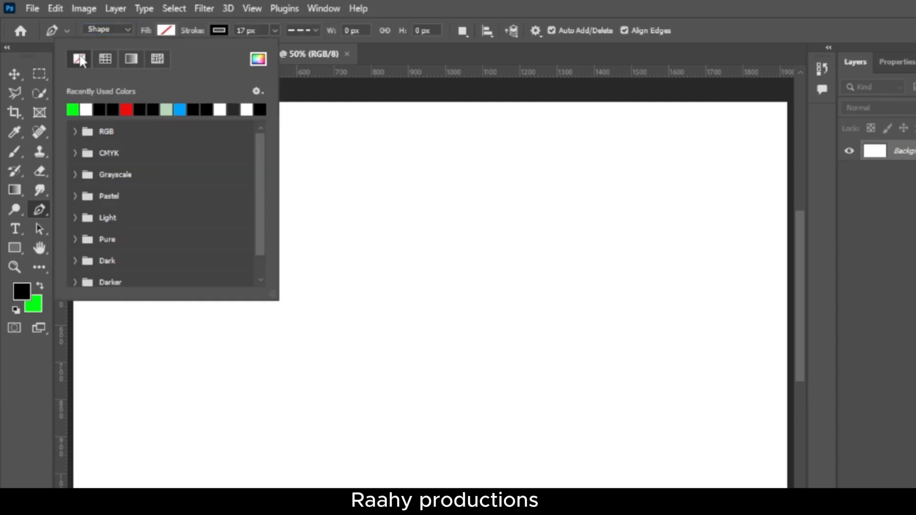
Set the Pen tool's shape stroke to black, 7 px wide, with the dashed line style
click(218, 32)
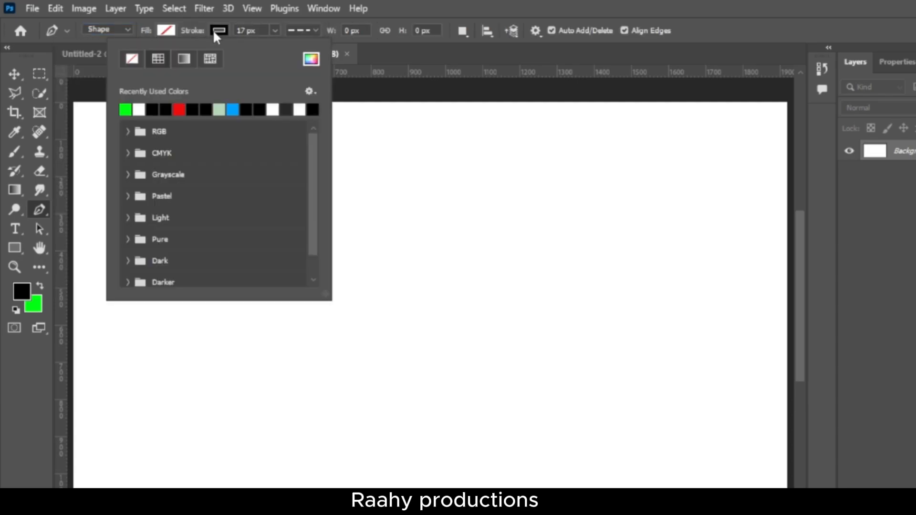
click(154, 111)
click(374, 81)
drag(200, 35, 197, 34)
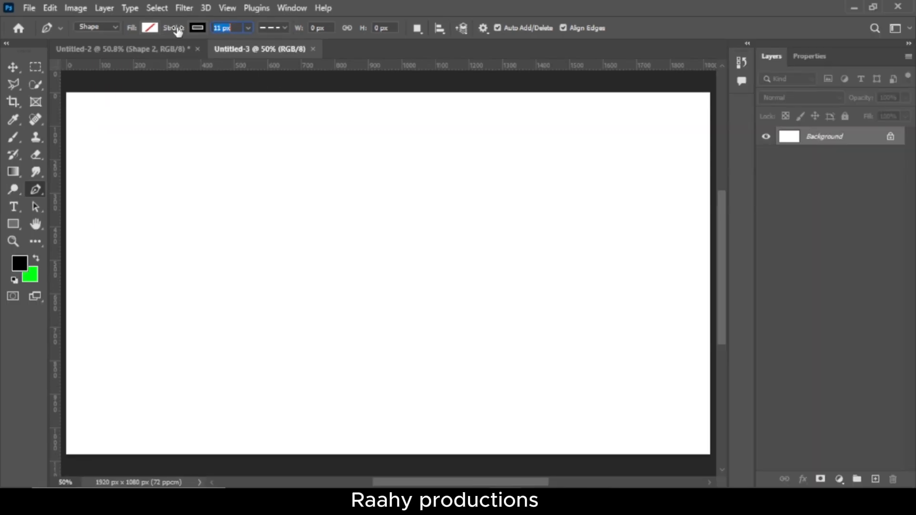
click(277, 29)
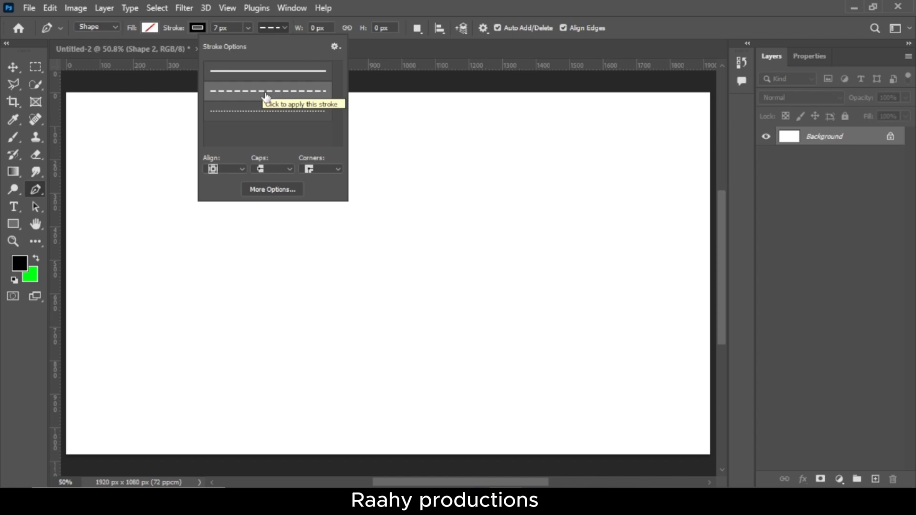
click(268, 92)
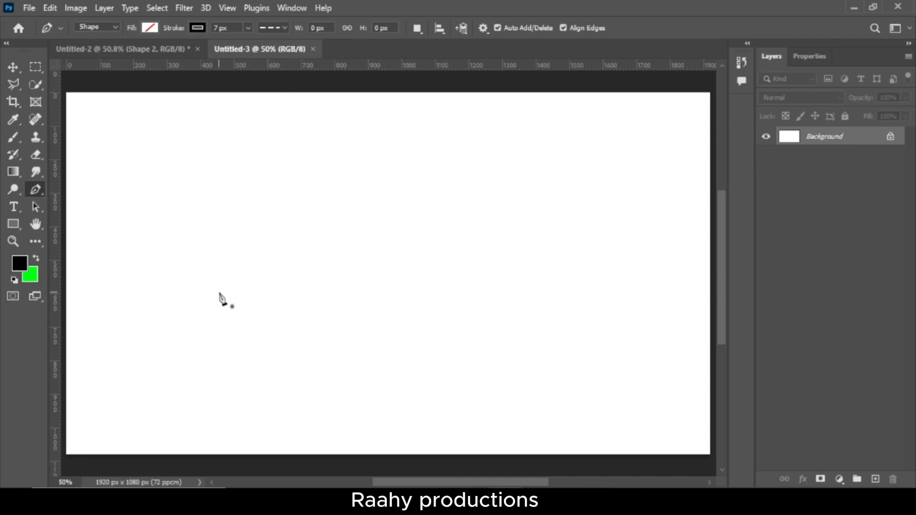
Draw a dashed upward-bulging arc about 994 px wide and 235 px high across the upper half of the canvas
click(195, 246)
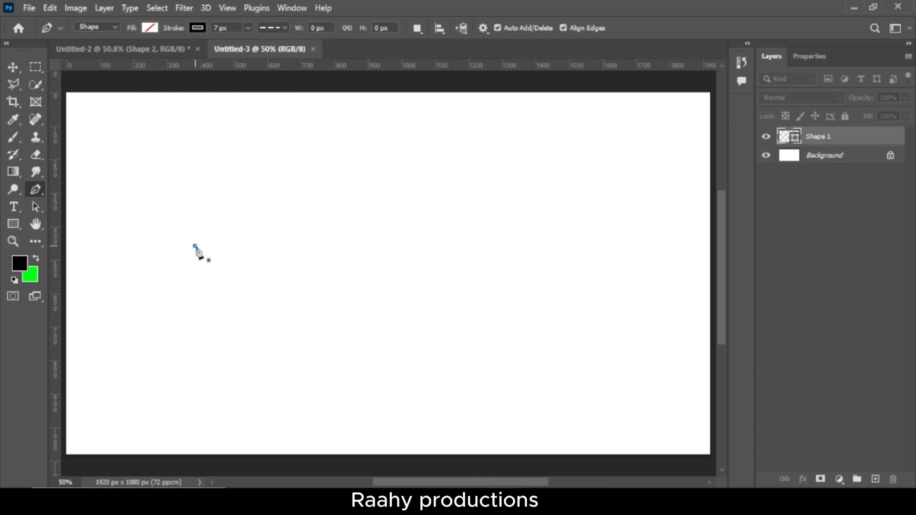
drag(529, 248, 716, 425)
key(Return)
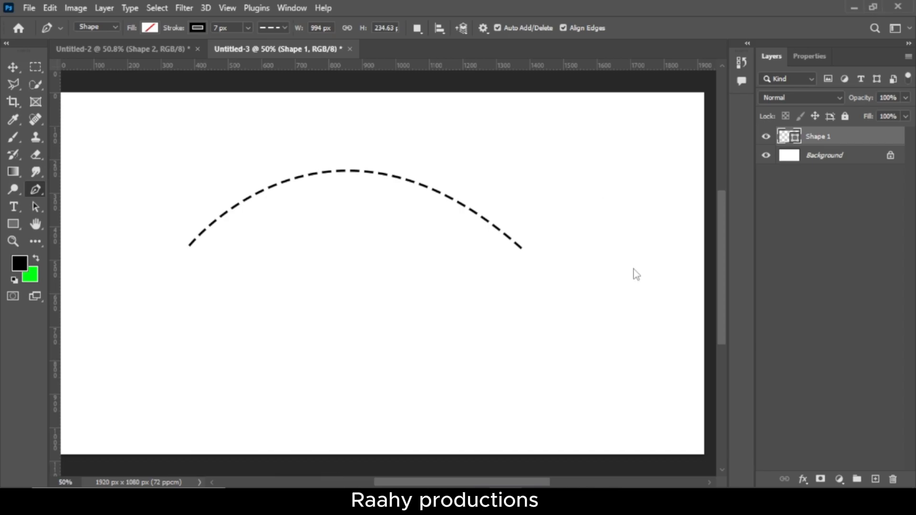
Place the arrow-head-silhouette-1 image at the dashed arc's right end, scaled to about 4.31% and rotated about 124.3° to follow the curve
key(Return)
key(ctrl+t)
drag(575, 93, 336, 340)
drag(256, 437, 546, 277)
scroll(546, 277, up, 2)
drag(643, 161, 553, 255)
drag(534, 281, 530, 248)
drag(539, 284, 253, 211)
drag(560, 319, 544, 324)
key(Return)
key(p)
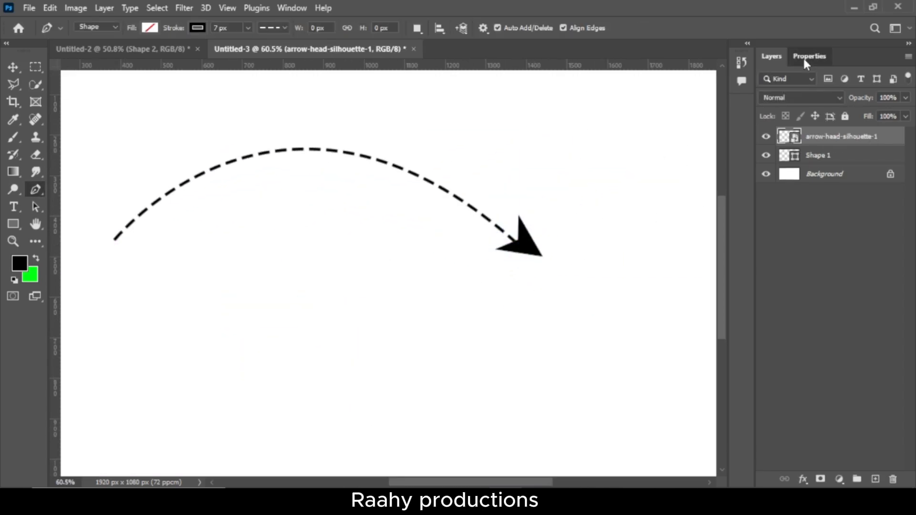
Add a Color Overlay effect to the arrowhead layer and set its colour to black (000000)
click(806, 56)
click(770, 56)
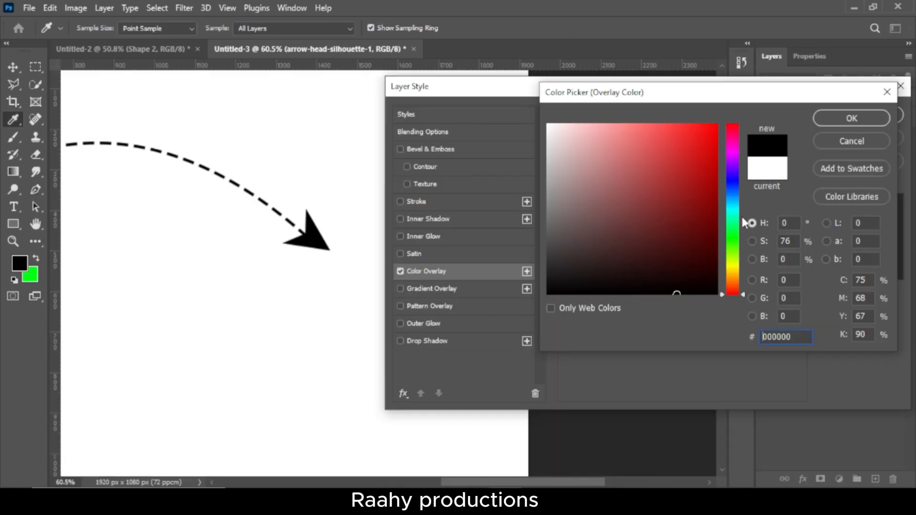
drag(692, 224, 720, 143)
click(731, 149)
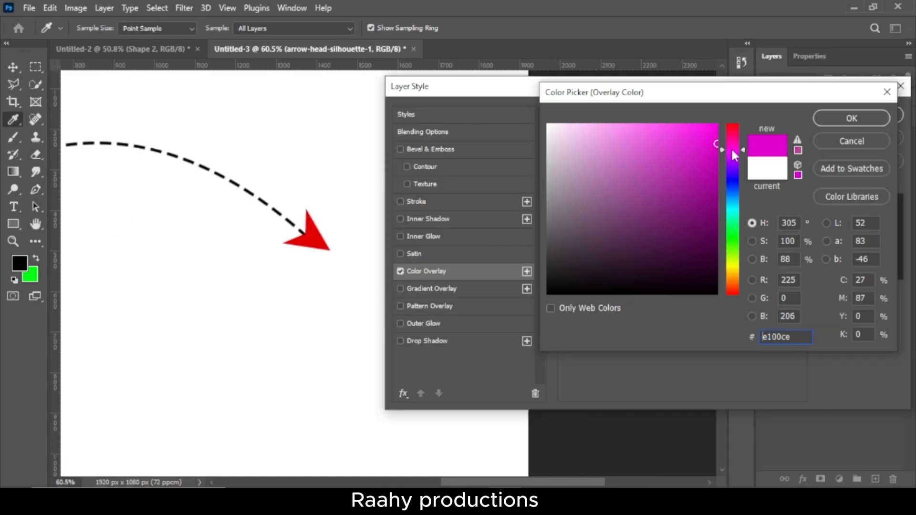
mouse_move(734, 232)
mouse_down()
mouse_move(733, 209)
mouse_move(732, 258)
mouse_move(656, 348)
mouse_up()
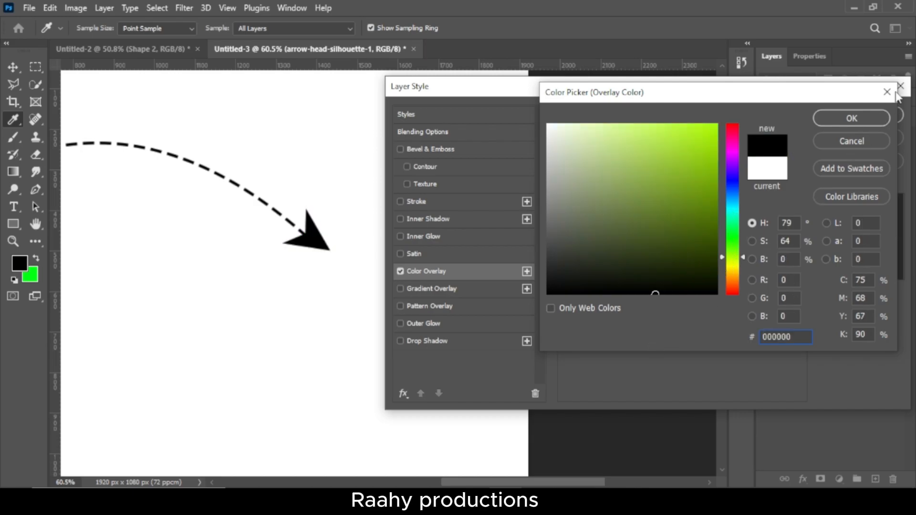
click(837, 122)
click(854, 117)
Draw a second arc with a solid stroke below the dashed arrow, about 1015 px wide and 188 px high
scroll(222, 356, left, 6)
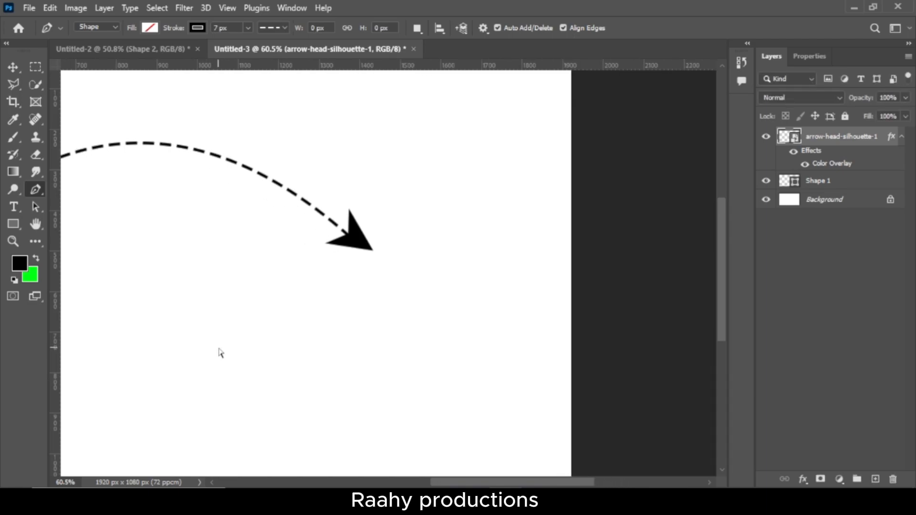
scroll(254, 324, left, 3)
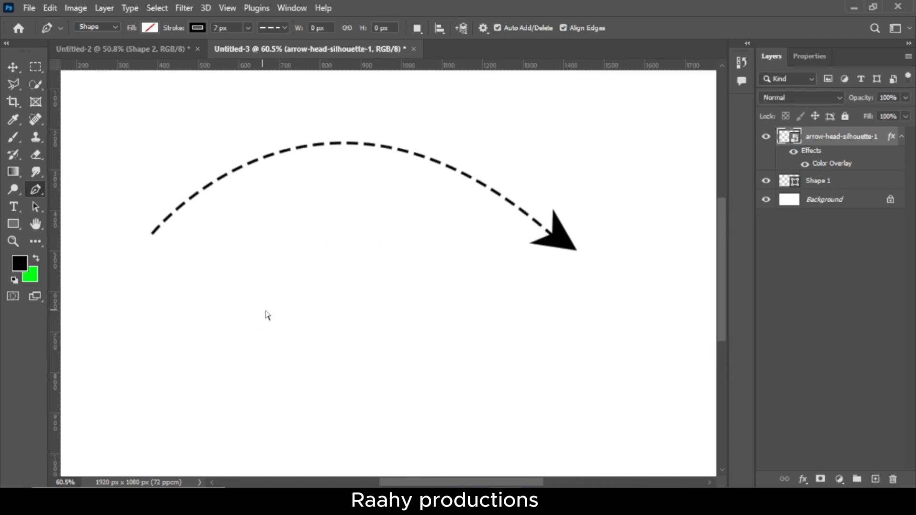
scroll(268, 315, down, 1)
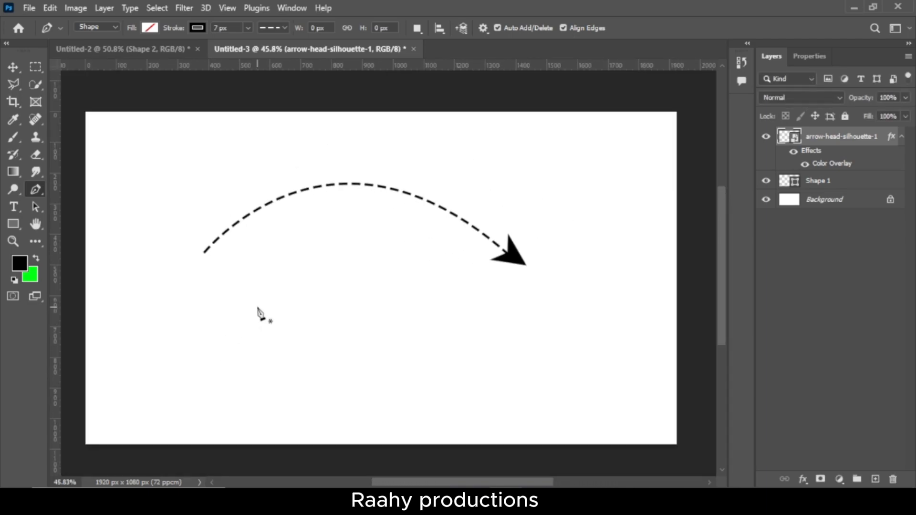
click(284, 27)
click(287, 72)
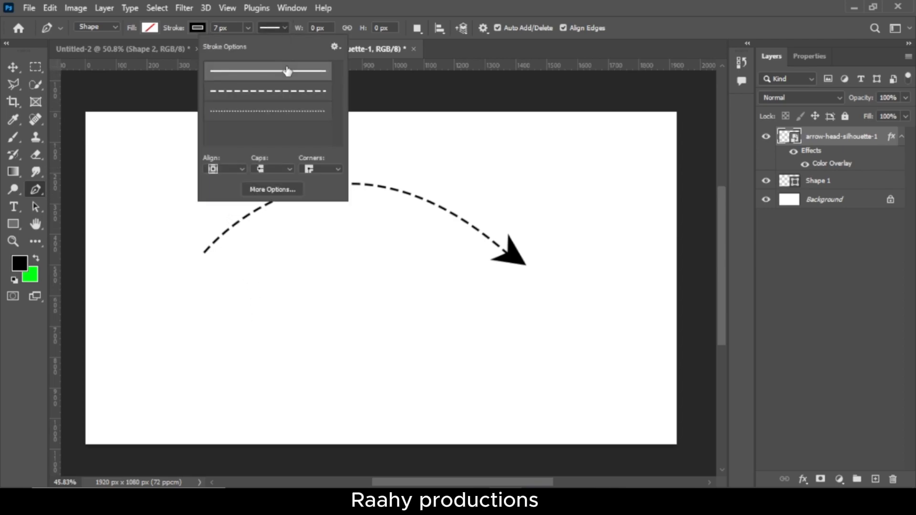
key(Return)
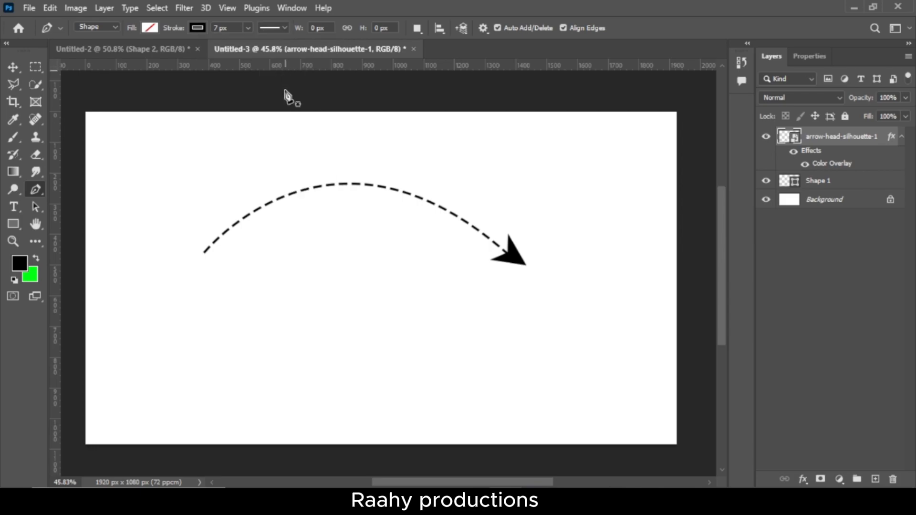
click(204, 320)
mouse_move(517, 321)
mouse_down()
mouse_move(556, 389)
mouse_move(610, 409)
mouse_move(661, 450)
mouse_up()
Duplicate the arrow-head-silhouette-1 layer and move the copy above the Shape 2 layer
click(858, 145)
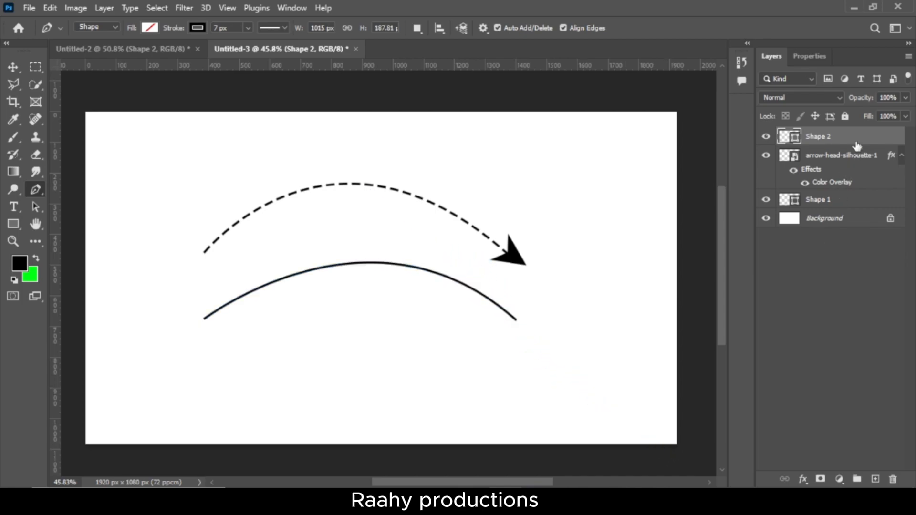
click(855, 156)
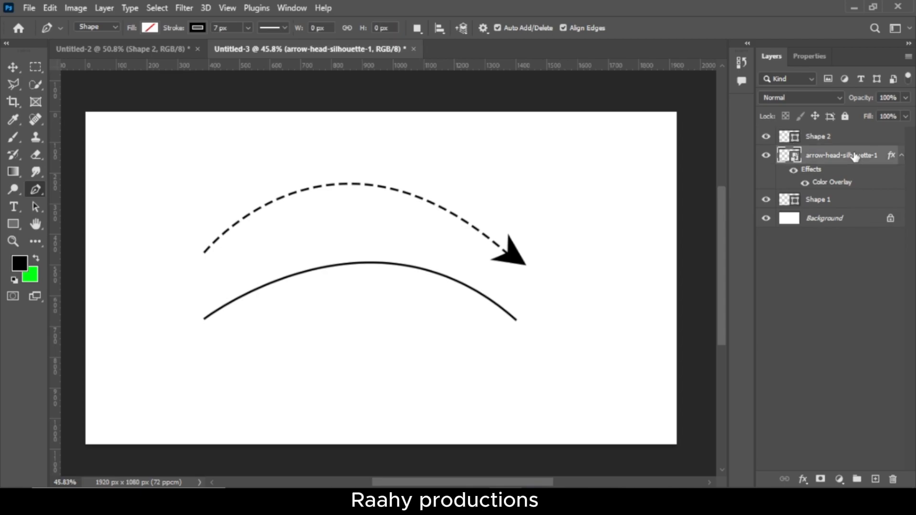
key(ctrl+j)
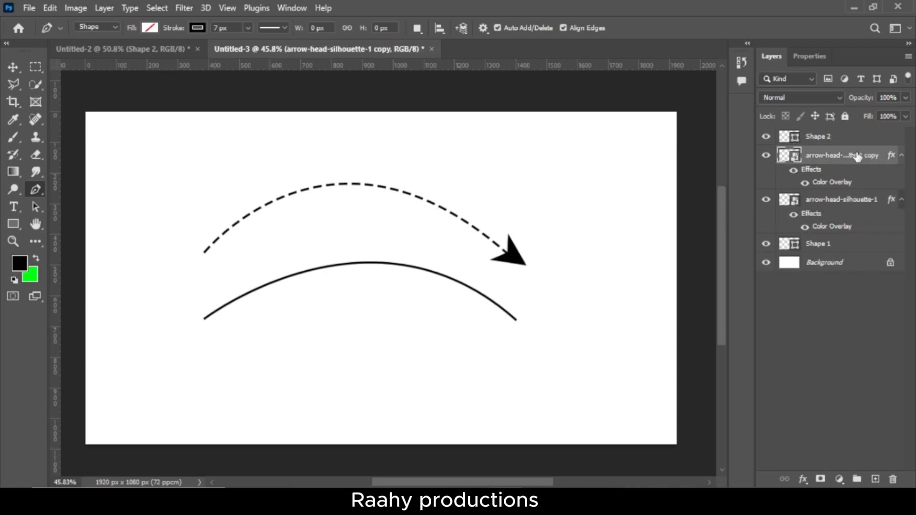
key(ctrl+bracketright)
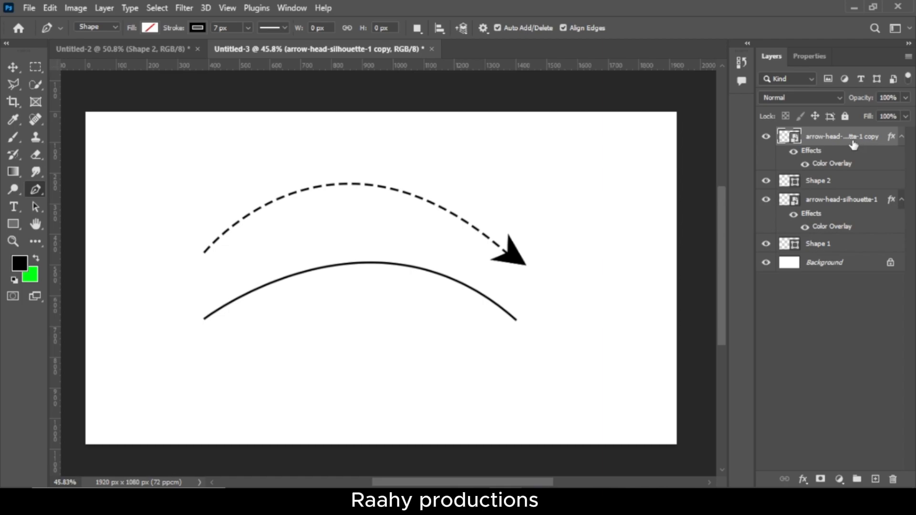
Move the copied arrowhead onto the solid arc's right end and rotate it to about 129.4° to follow the curve
key(ctrl+t)
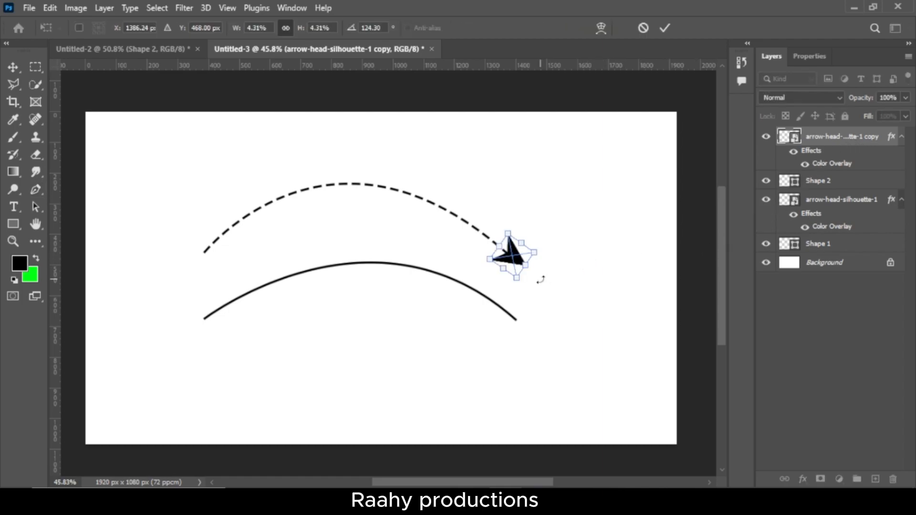
drag(514, 262, 527, 329)
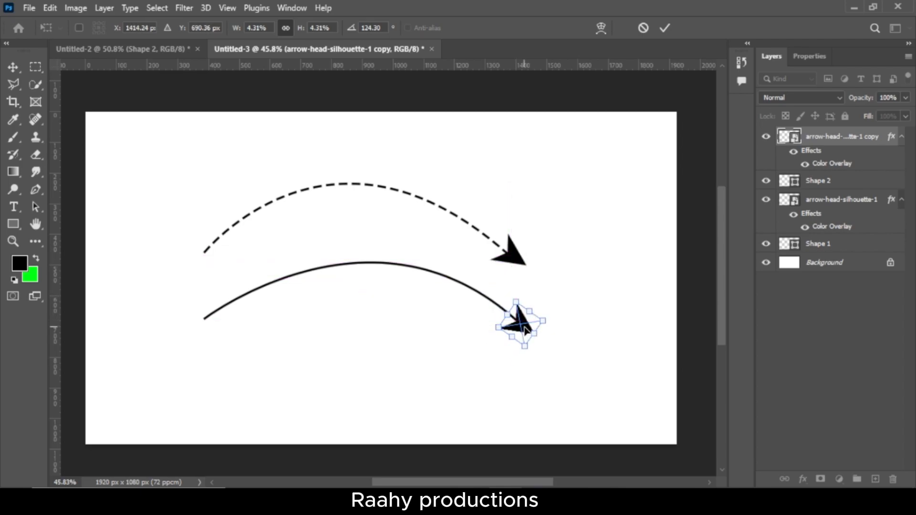
scroll(527, 329, up, 4)
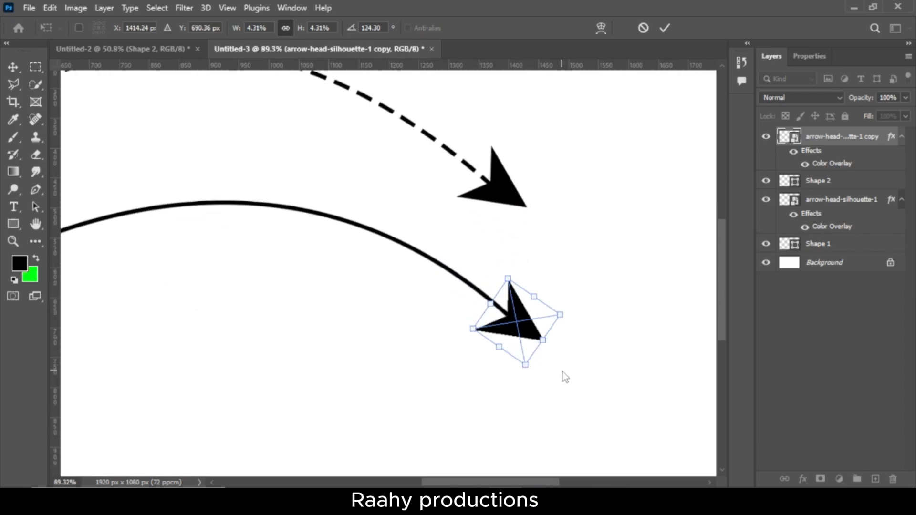
drag(561, 371, 556, 352)
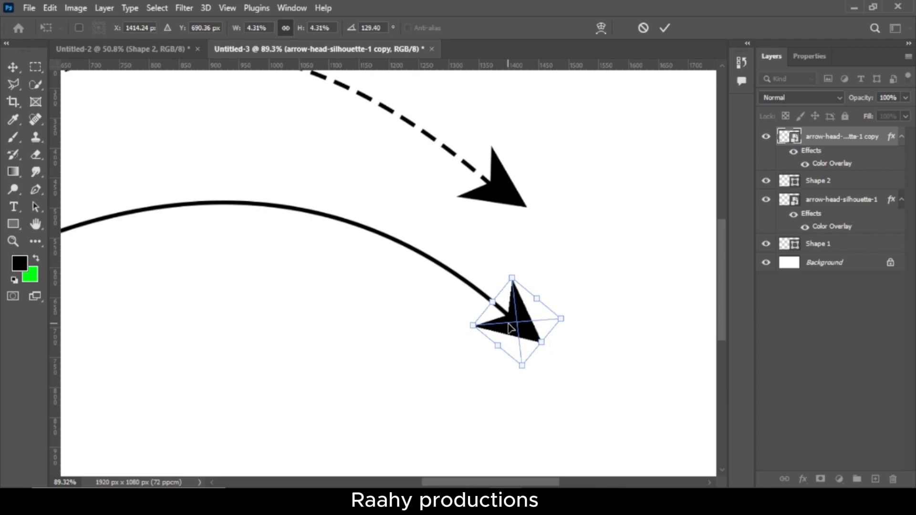
key(Return)
key(p)
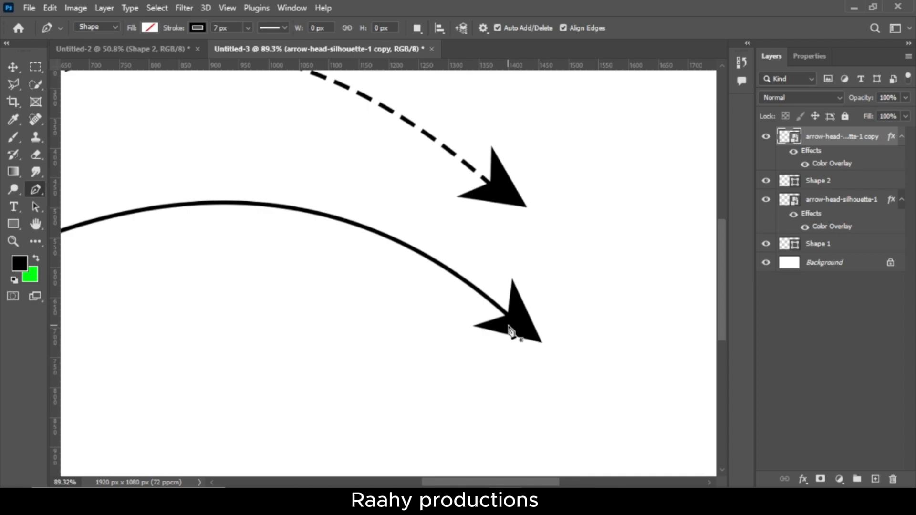
scroll(509, 330, down, 4)
scroll(506, 326, left, 2)
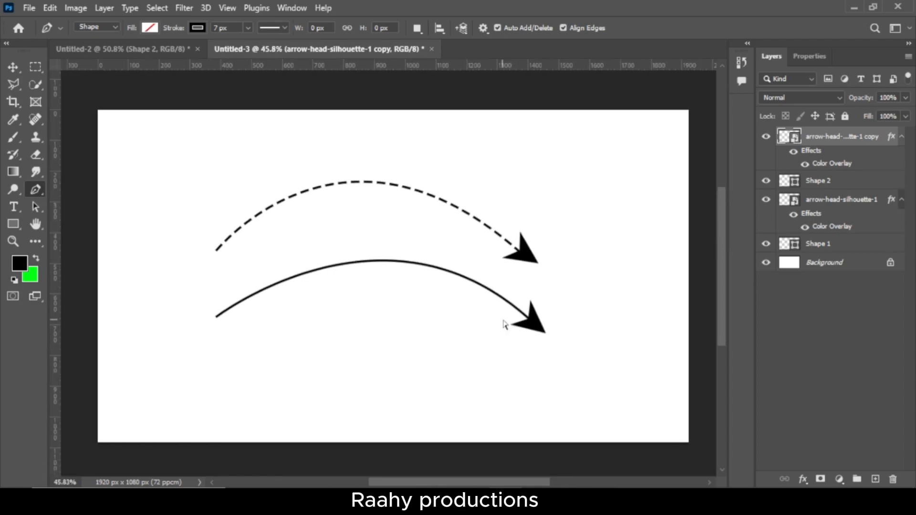
scroll(507, 323, down, 1)
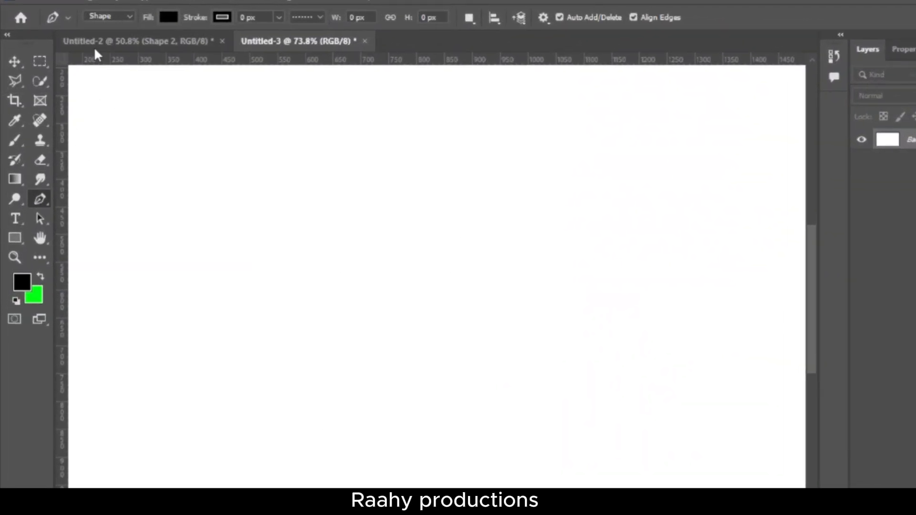
With the Pen tool in Path mode, draw a closed curved path that tapers to a point at left and widens at right
click(129, 16)
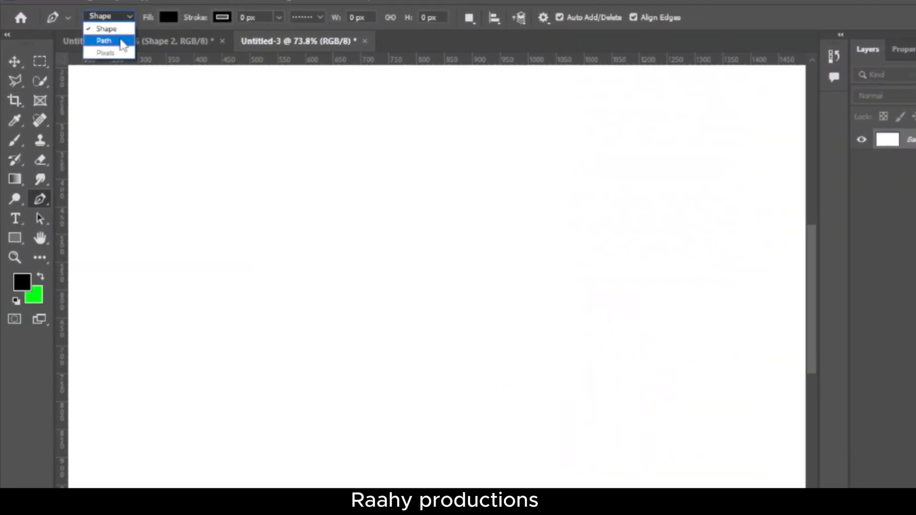
click(123, 42)
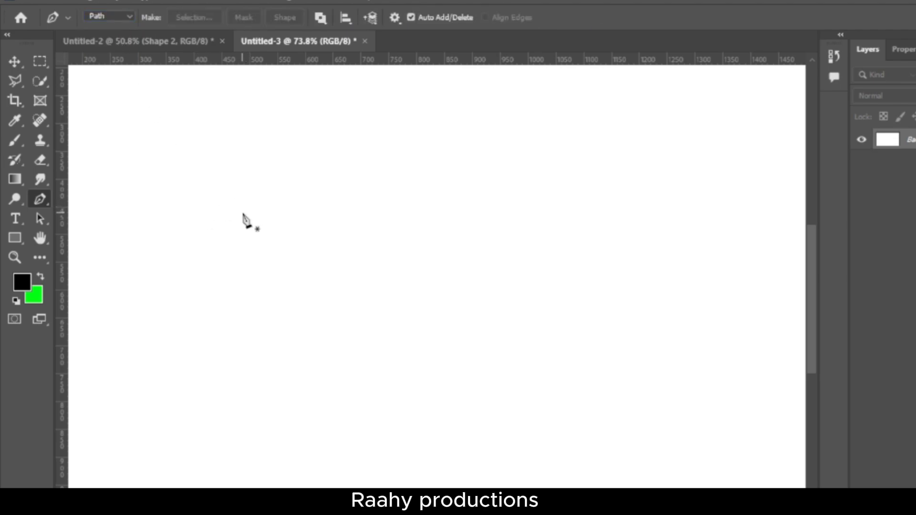
click(216, 216)
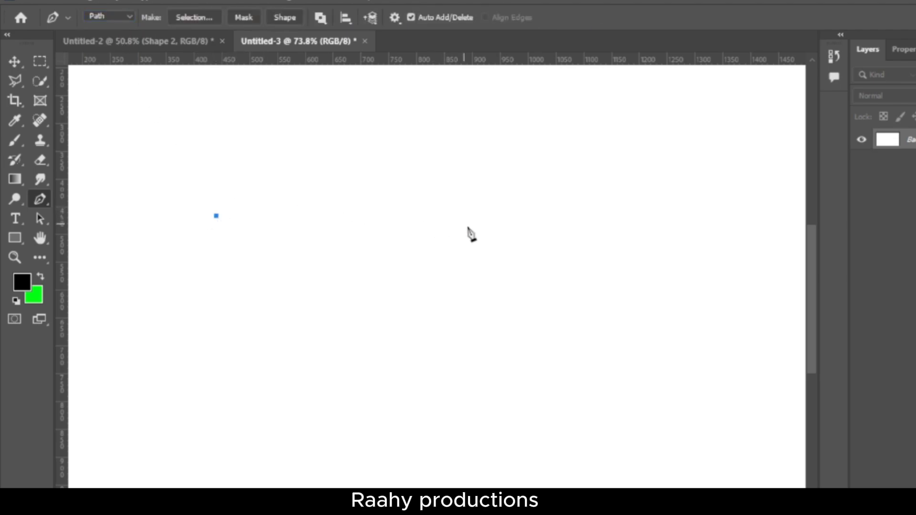
drag(488, 228, 631, 367)
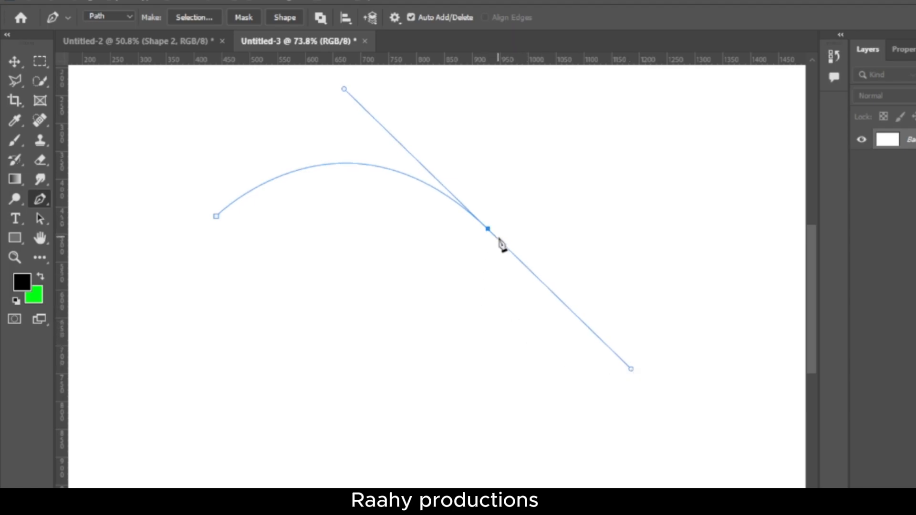
alt+click(488, 228)
click(468, 249)
drag(216, 215, 153, 320)
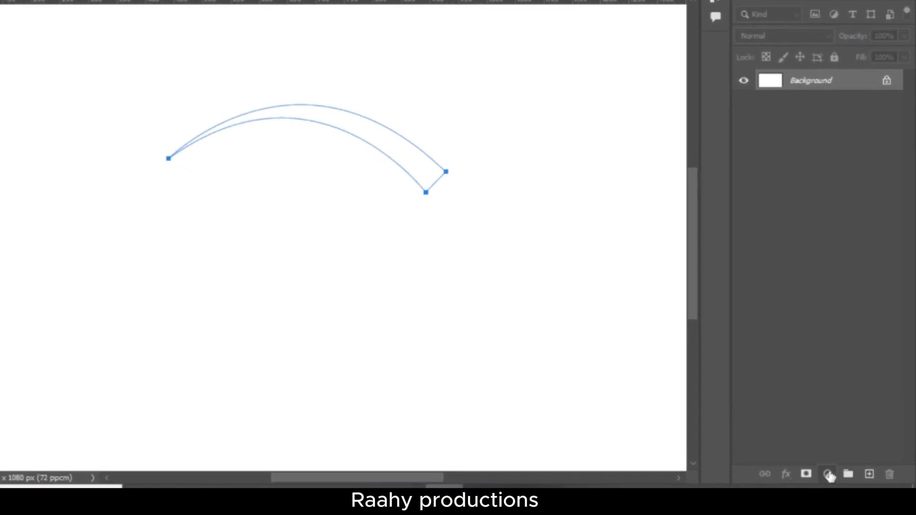
Fill the tapered path with a black (000000) Solid Color fill layer
click(829, 475)
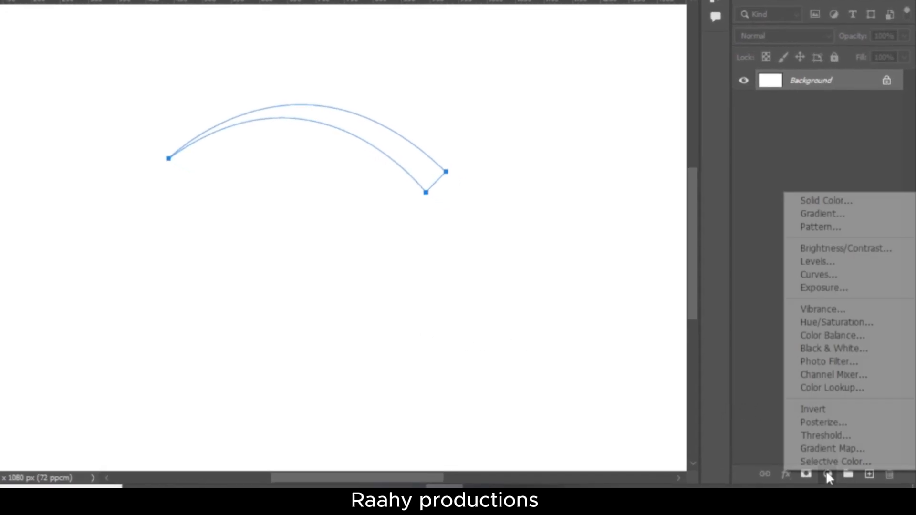
click(850, 204)
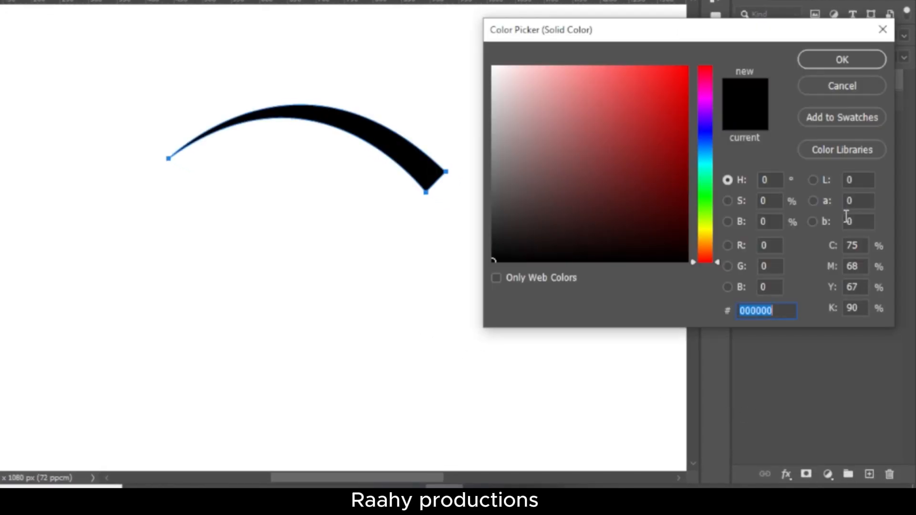
click(820, 60)
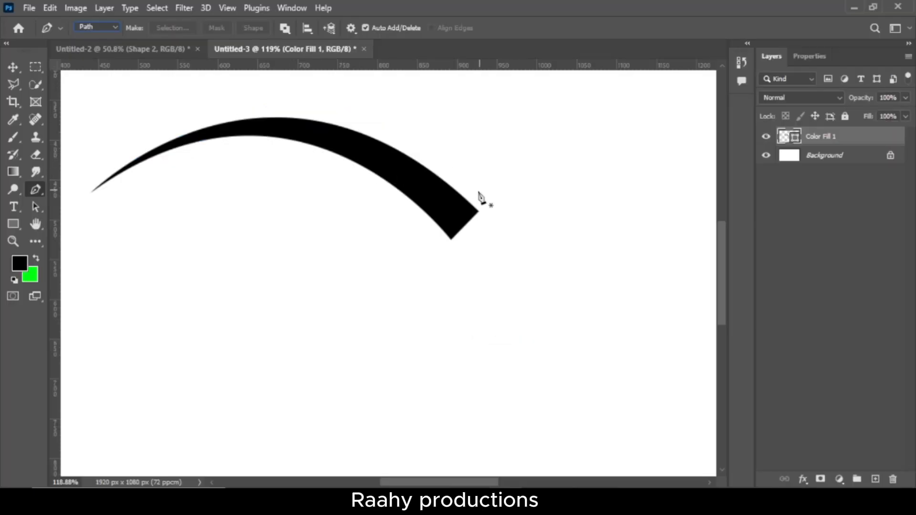
Draw a closed triangular arrowhead path with the Pen tool over the wide end of the tapered arc, pointing along the curve
click(475, 185)
click(425, 238)
click(495, 260)
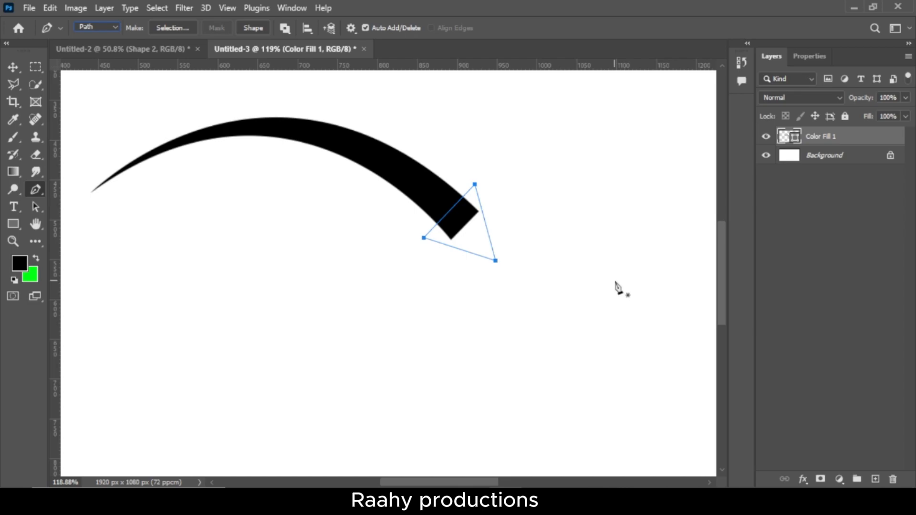
Fill the triangular arrowhead path with a black (000000) Solid Color fill layer
click(839, 479)
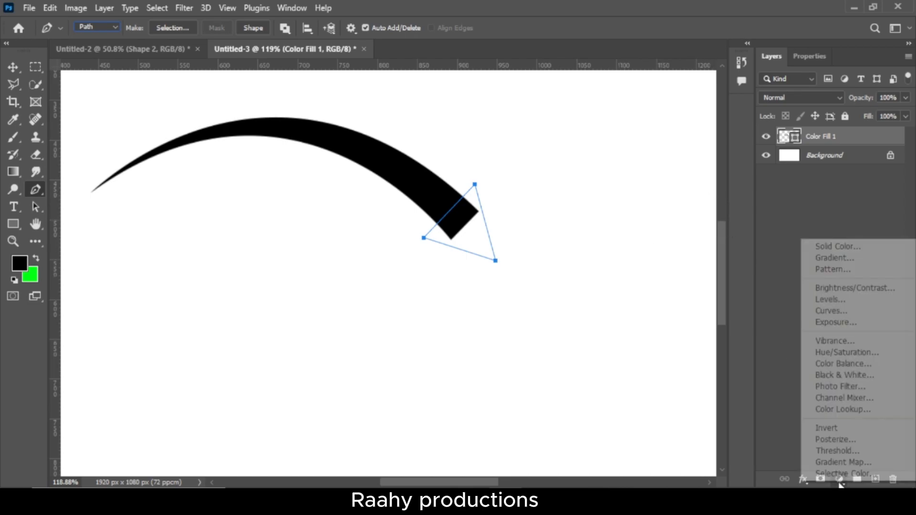
click(835, 247)
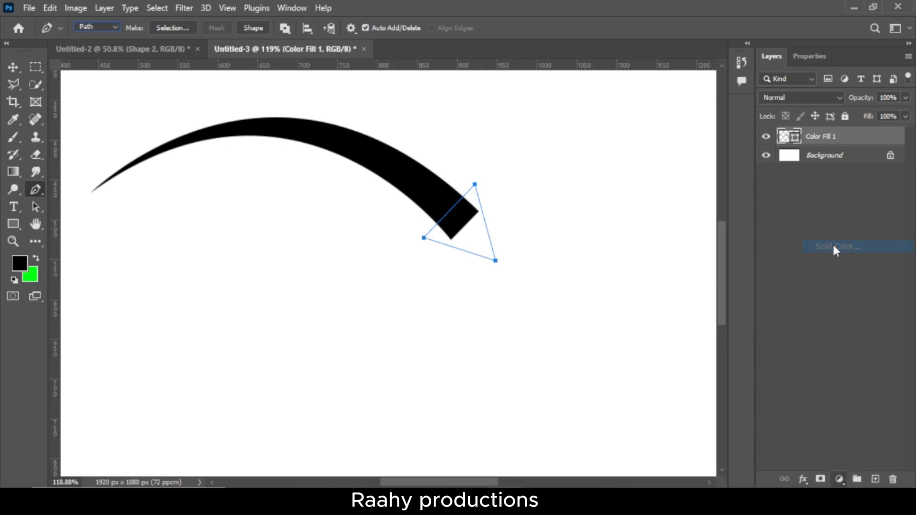
drag(714, 225, 684, 305)
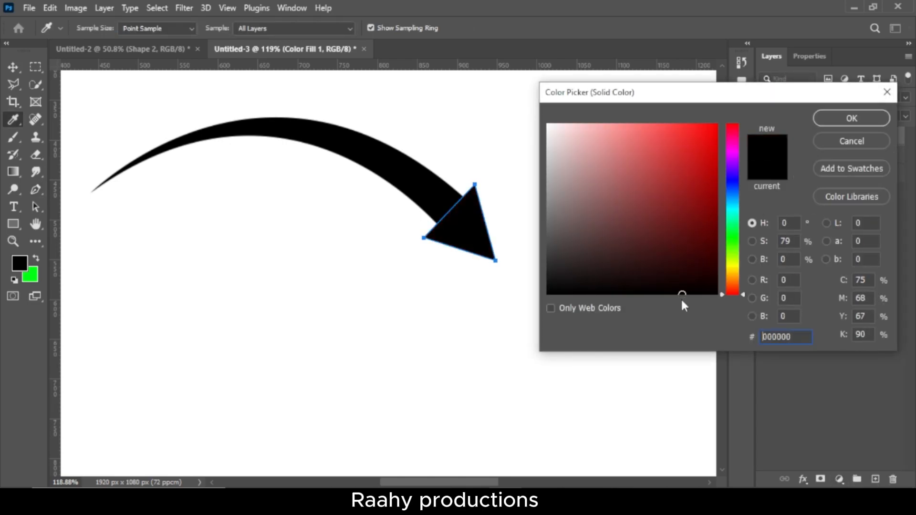
click(845, 125)
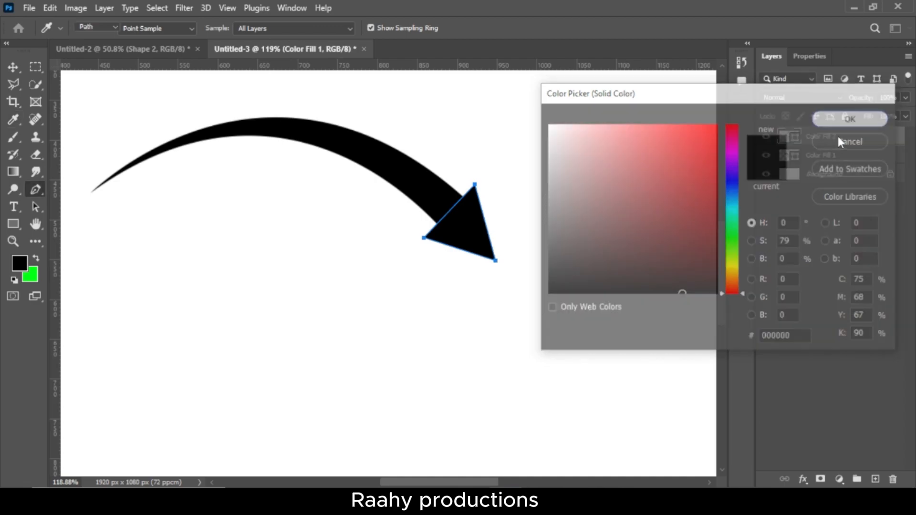
key(Return)
scroll(356, 340, down, 7)
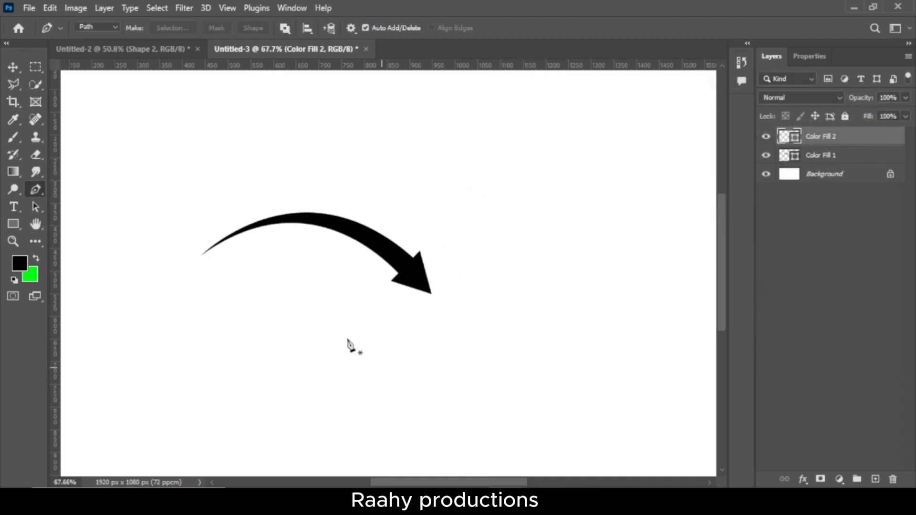
Rotate the triangular arrowhead slightly clockwise so it lines up with the end of the curve
key(ctrl+t)
scroll(424, 304, up, 7)
drag(405, 352, 397, 327)
key(Return)
scroll(392, 331, down, 3)
scroll(401, 317, left, 7)
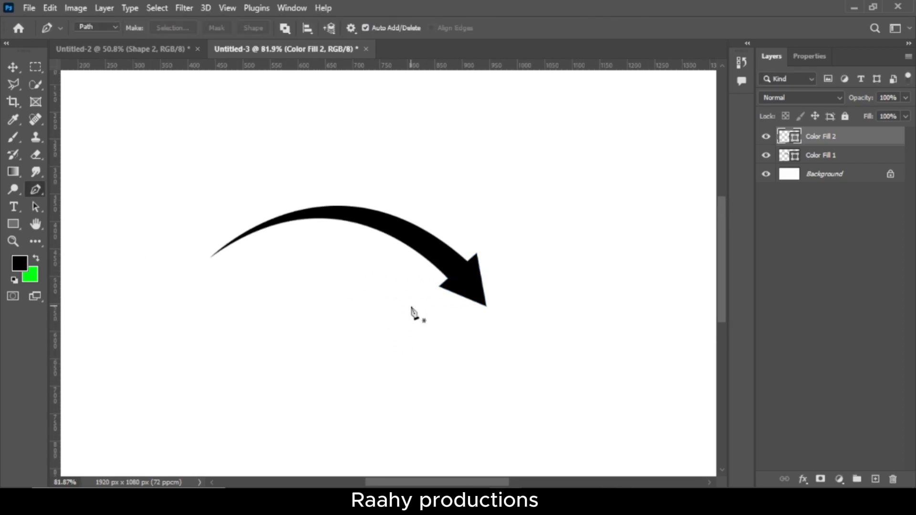
Group the Color Fill 1 and Color Fill 2 layers together
scroll(413, 308, down, 3)
scroll(434, 304, up, 2)
shift+click(817, 158)
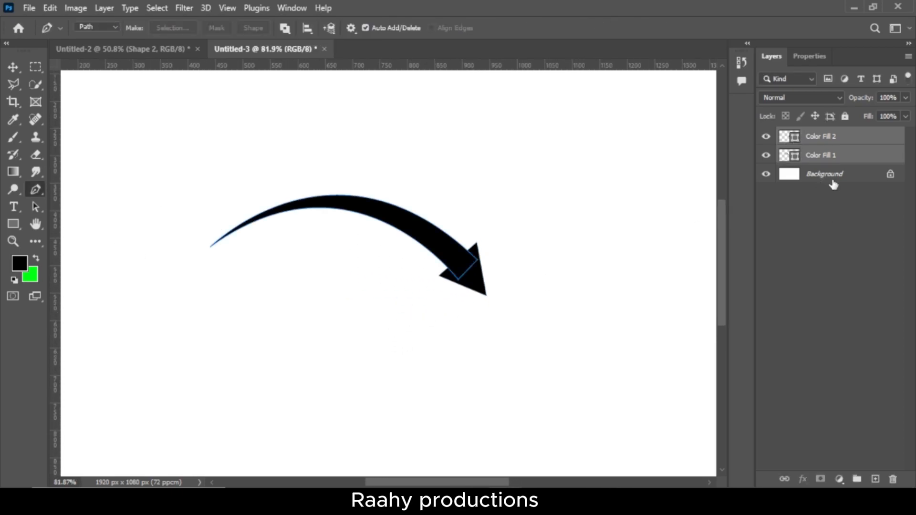
click(857, 480)
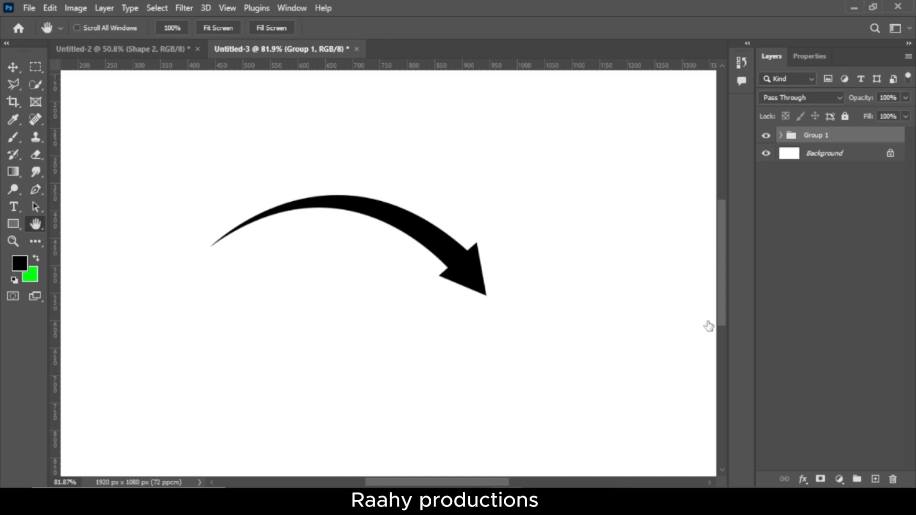
Apply a Color Overlay layer style to Group 1 in dark red (ce0b0b) at 100% opacity
drag(352, 273, 235, 277)
click(459, 276)
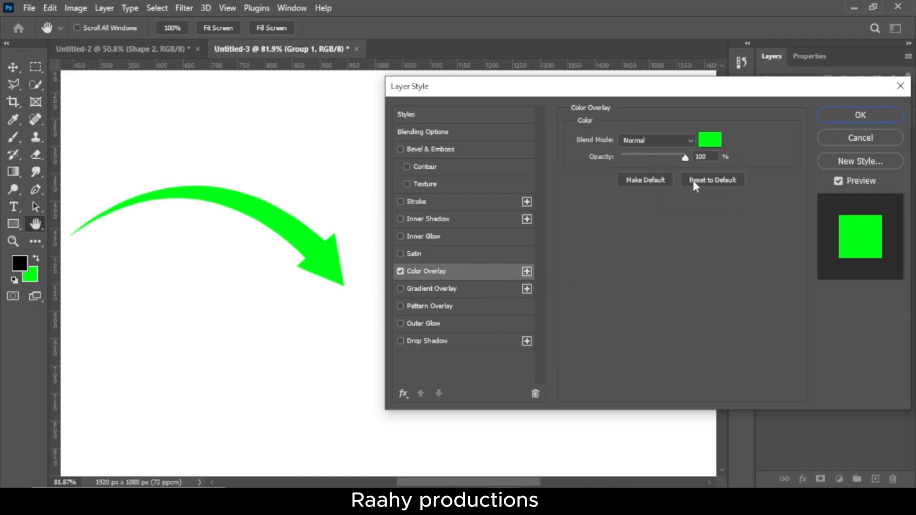
click(710, 140)
drag(732, 145, 733, 123)
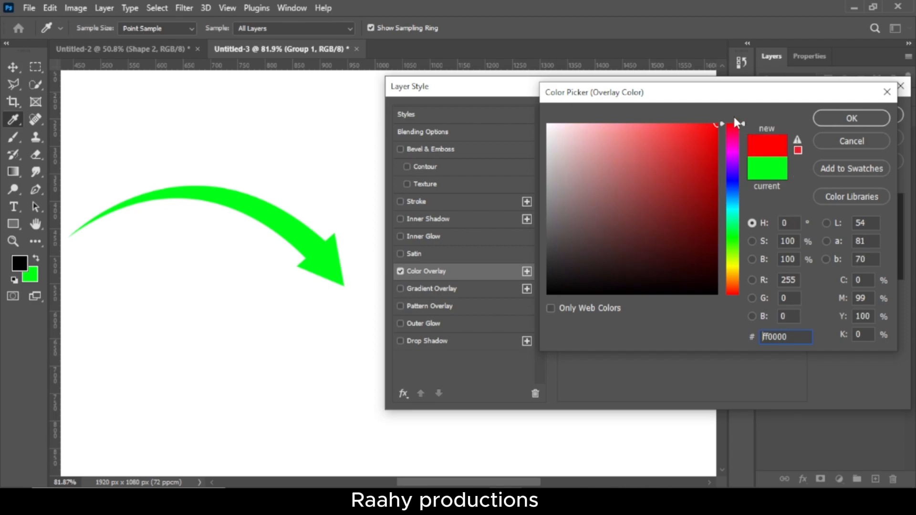
click(737, 179)
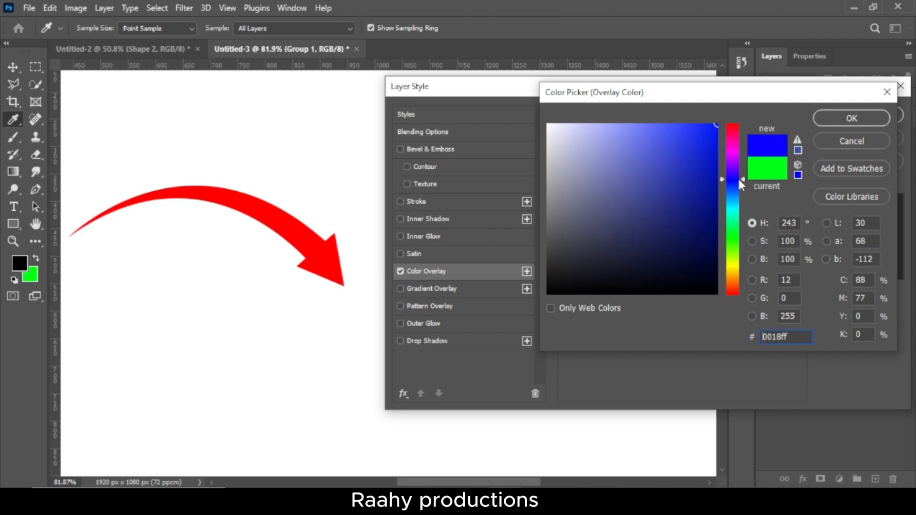
drag(729, 219, 735, 272)
drag(673, 240, 709, 157)
drag(735, 271, 735, 311)
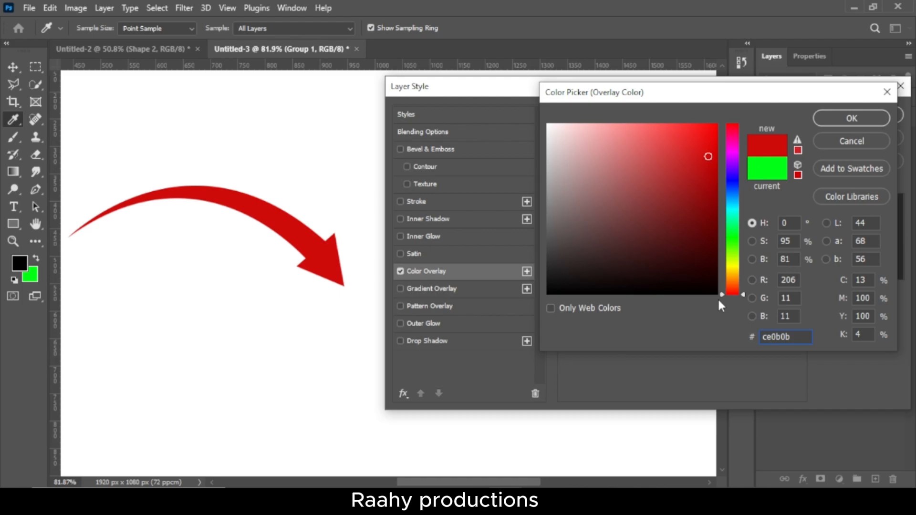
click(854, 117)
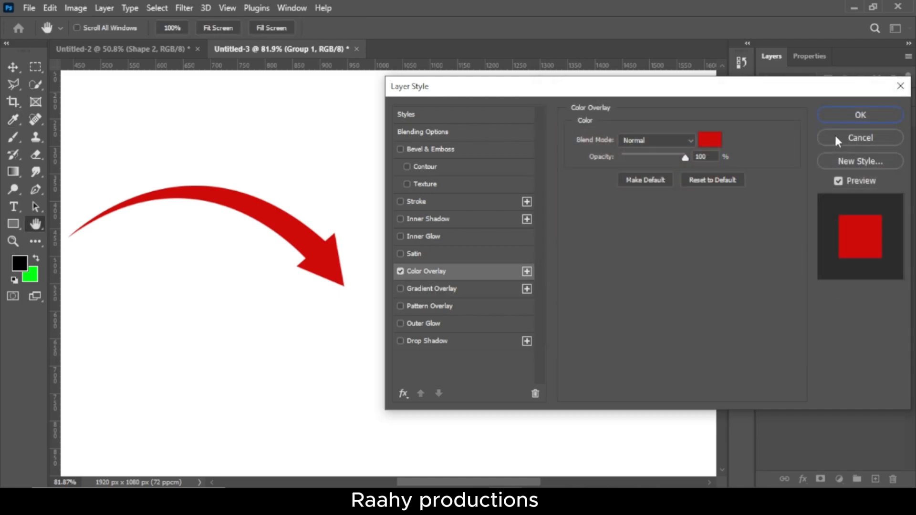
click(854, 120)
key(p)
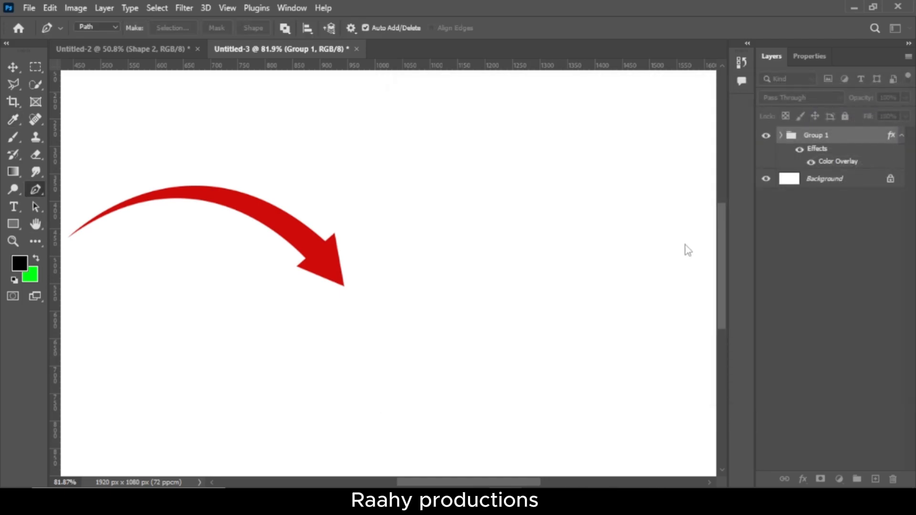
scroll(399, 307, left, 3)
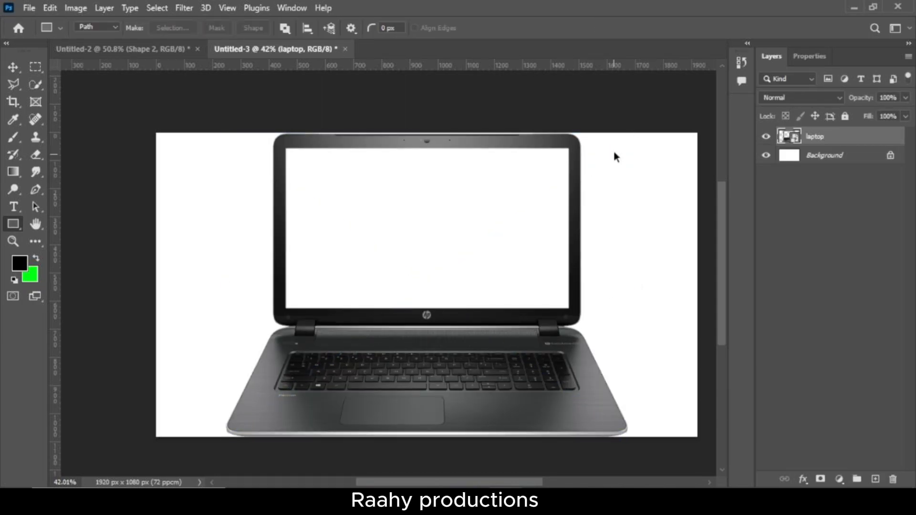
Scale the placed laptop image to 16.83% and position it in the right half of the blank canvas
drag(612, 148, 403, 321)
drag(334, 372, 573, 286)
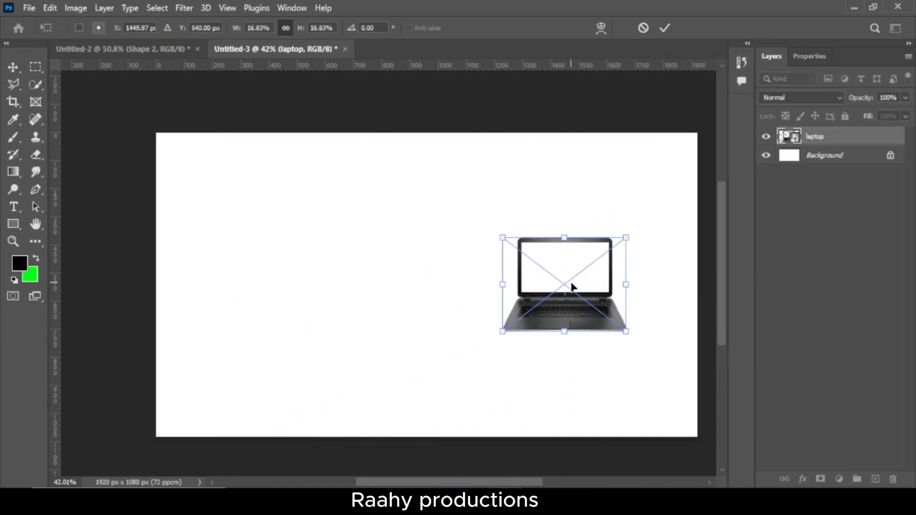
key(Return)
Add a black text layer reading "LAPTOP" in the Bungee font on the left half of the canvas
key(t)
click(259, 231)
text(COM)
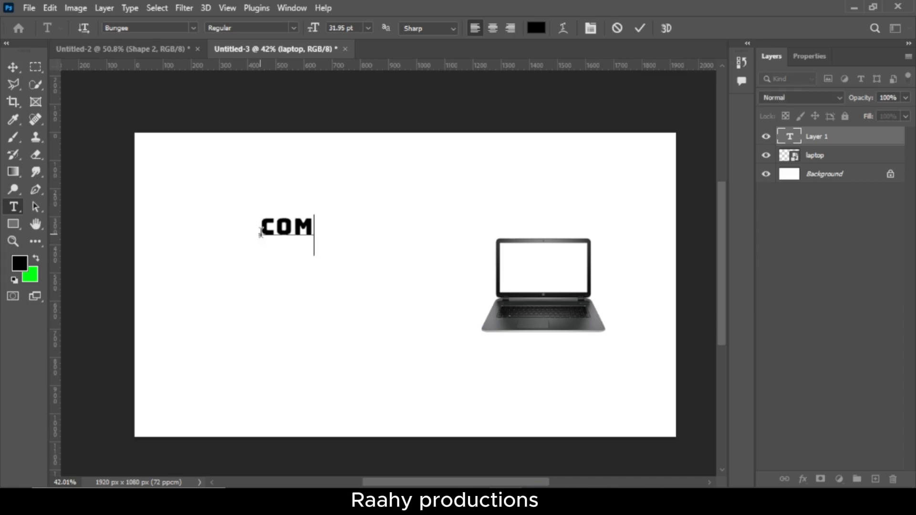
text(PUTER)
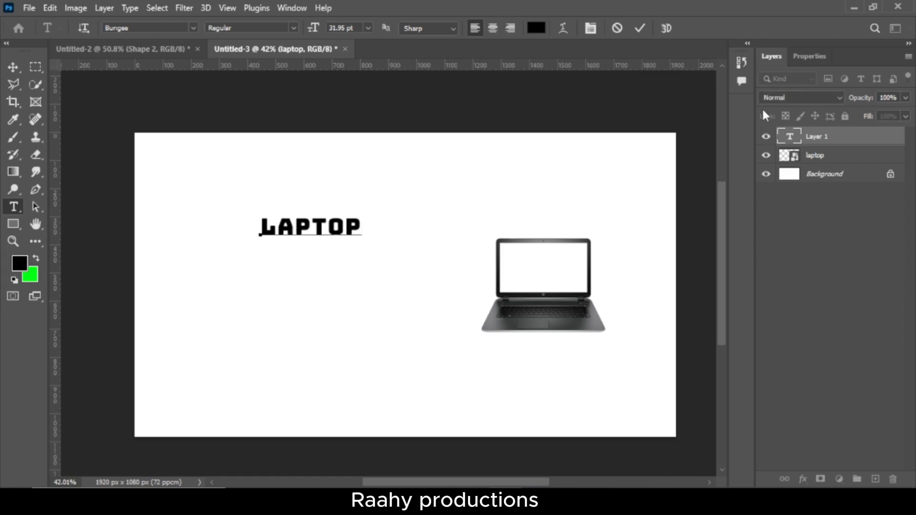
click(835, 136)
Enlarge the LAPTOP text to 47.66 pt and move it down and left, level with the laptop image
key(ctrl+t)
drag(260, 255, 210, 275)
drag(243, 233, 204, 272)
key(Return)
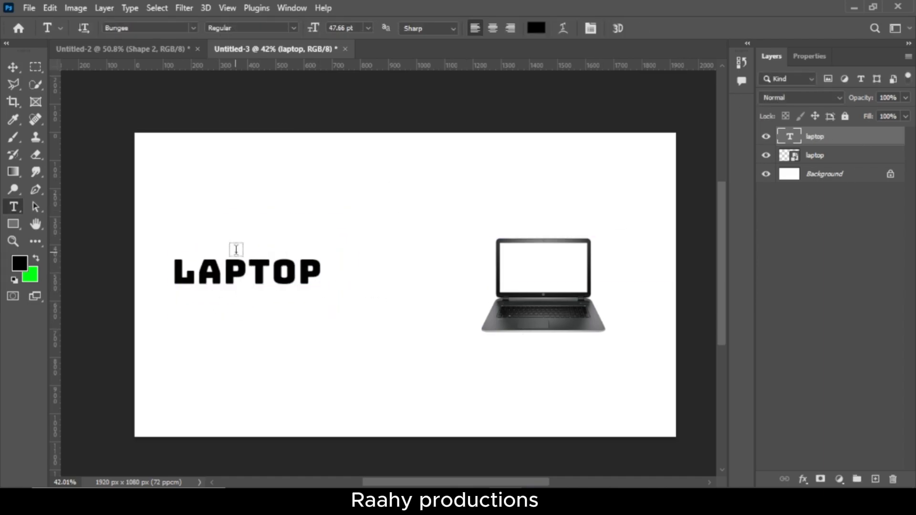
With the Pen tool in Path mode, draw a closed tapered arc from above the LAPTOP text to above the laptop image
click(35, 190)
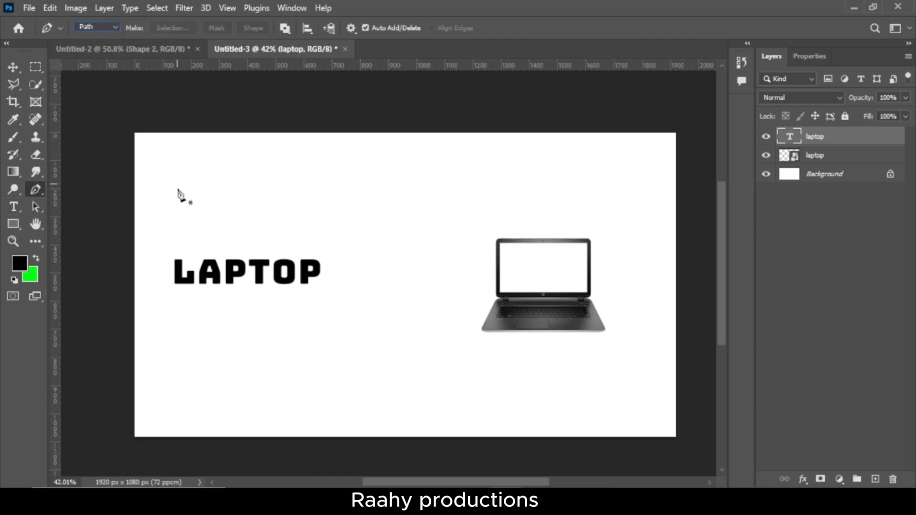
drag(492, 219, 621, 349)
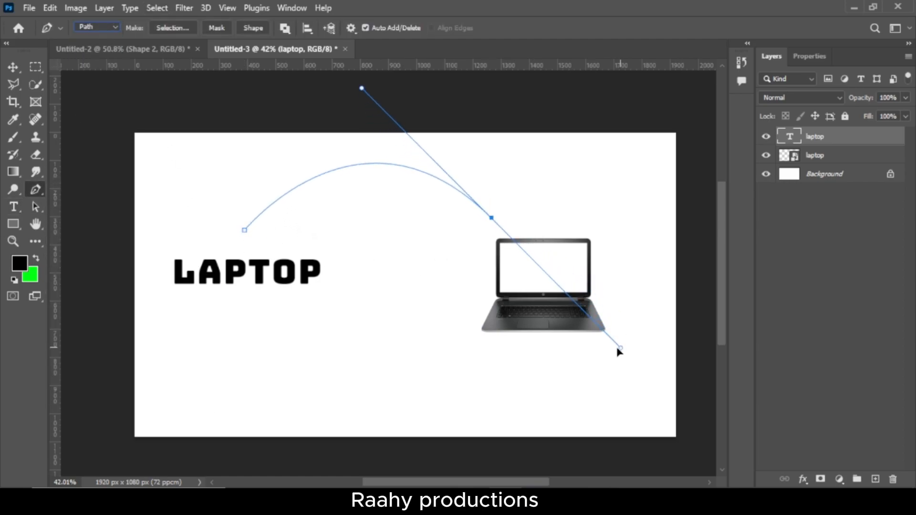
drag(245, 229, 124, 356)
Fill the tapered arc between the text and the laptop with a black Solid Color fill layer
click(839, 479)
click(821, 241)
click(846, 123)
Draw a triangular arrowhead path at the arc's wide end above the laptop and fill it with a black Solid Color layer
scroll(496, 228, up, 3)
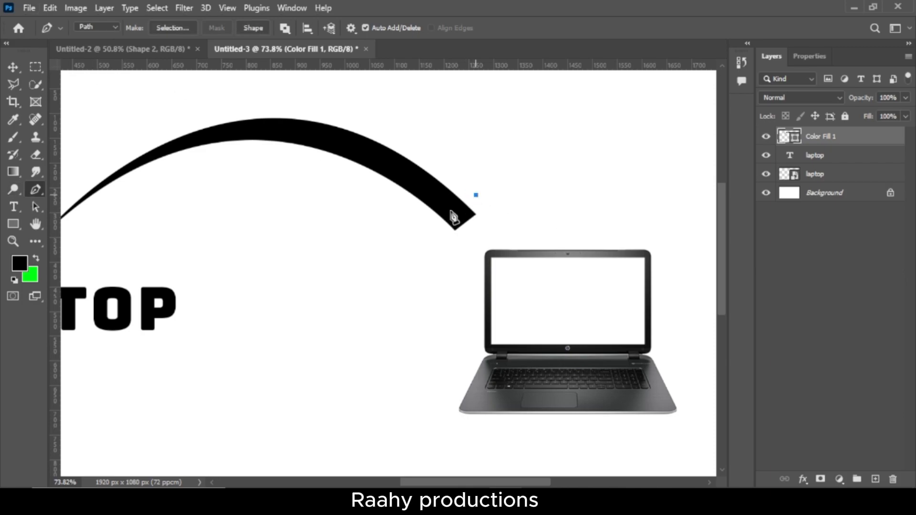
click(476, 196)
click(840, 479)
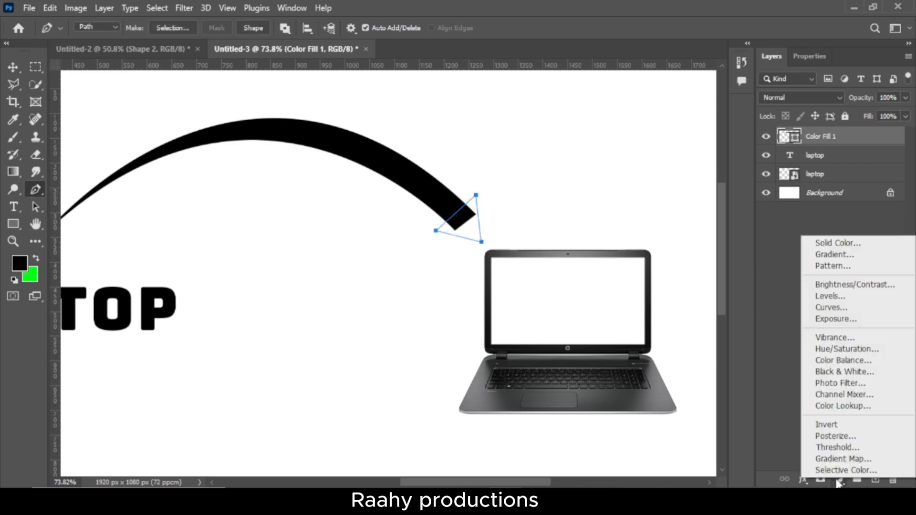
click(840, 241)
click(846, 123)
scroll(505, 339, down, 4)
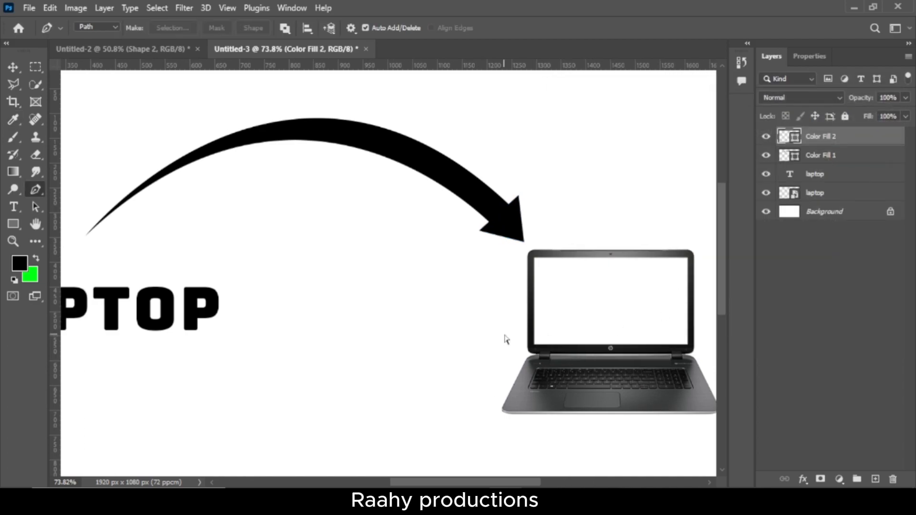
Enlarge the triangular arrowhead at the arc's wide end so its tip reaches the laptop's upper corner
key(ctrl+t)
mouse_move(475, 230)
mouse_down()
mouse_move(481, 240)
mouse_move(470, 231)
mouse_up()
key(Return)
scroll(495, 279, down, 1)
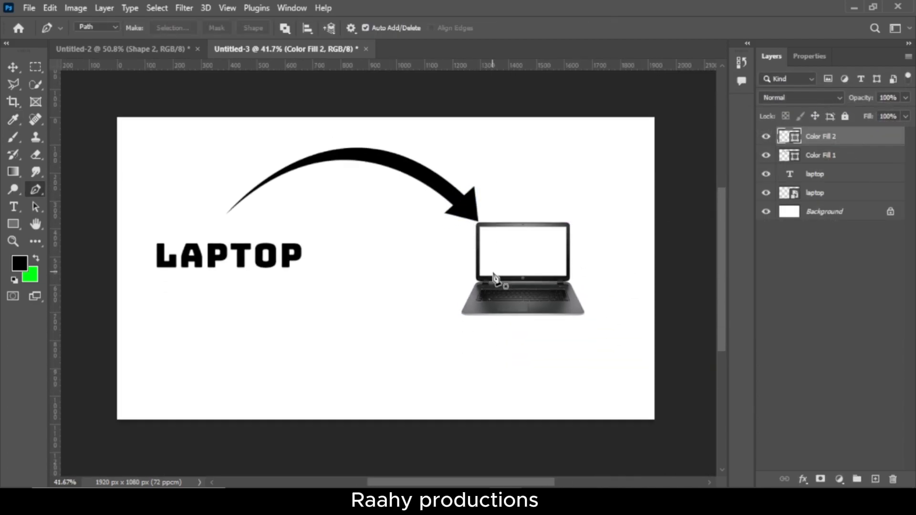